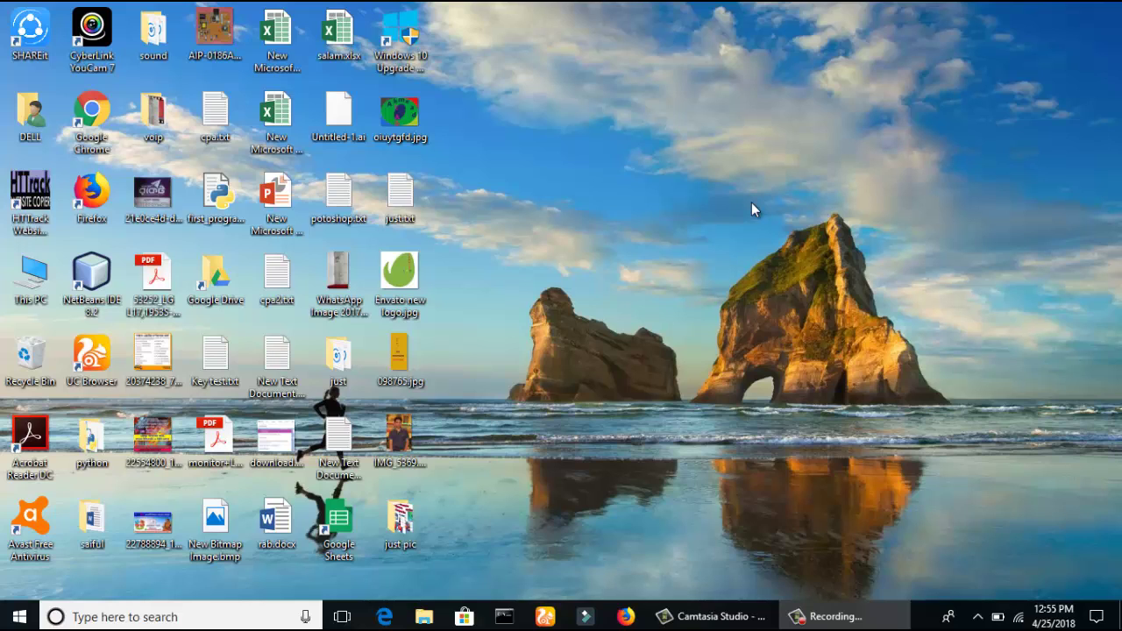
Launch Chrome and run a Google search for 'fb'.
double_click(96, 112)
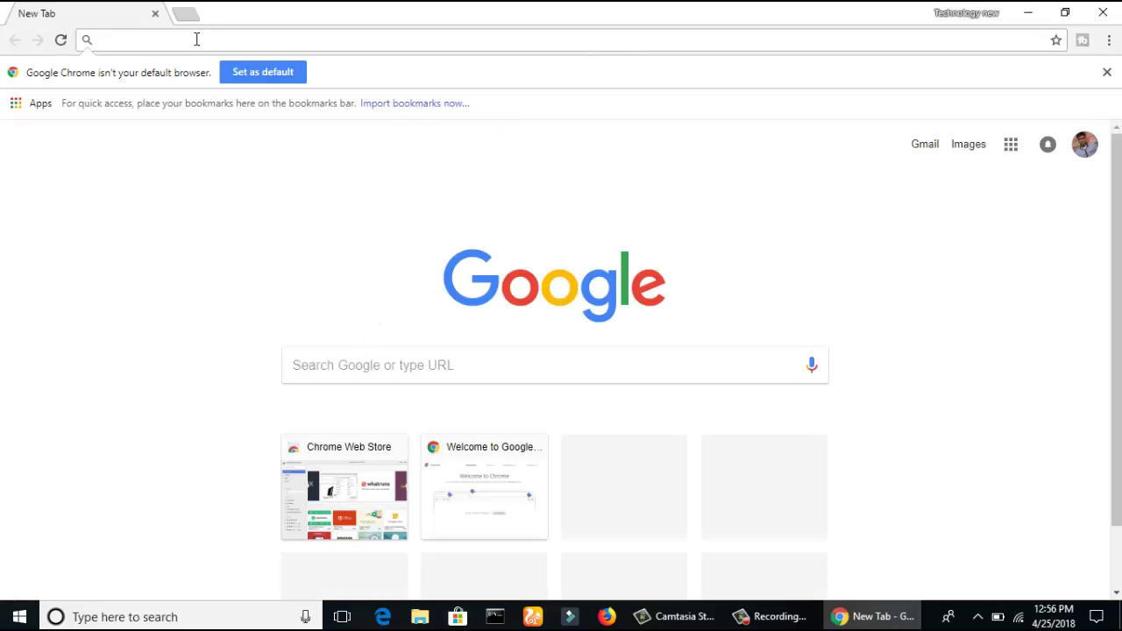
type("fb")
key("Return")
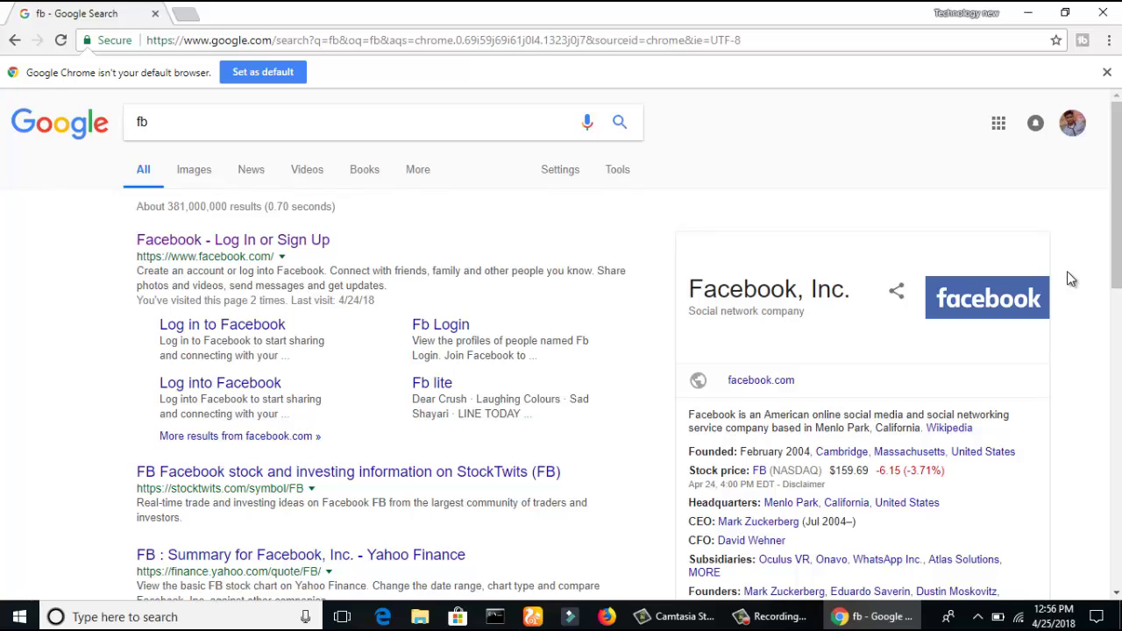
Open the Facebook result and replace the login field's contents with the account's phone number.
left_click(246, 249)
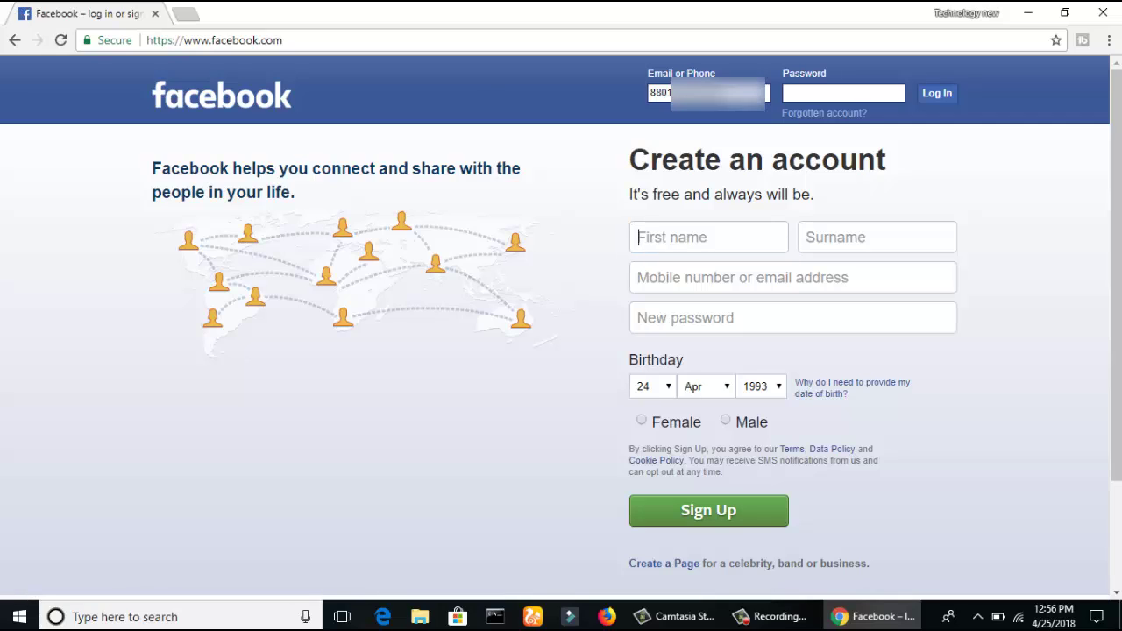
key("Tab")
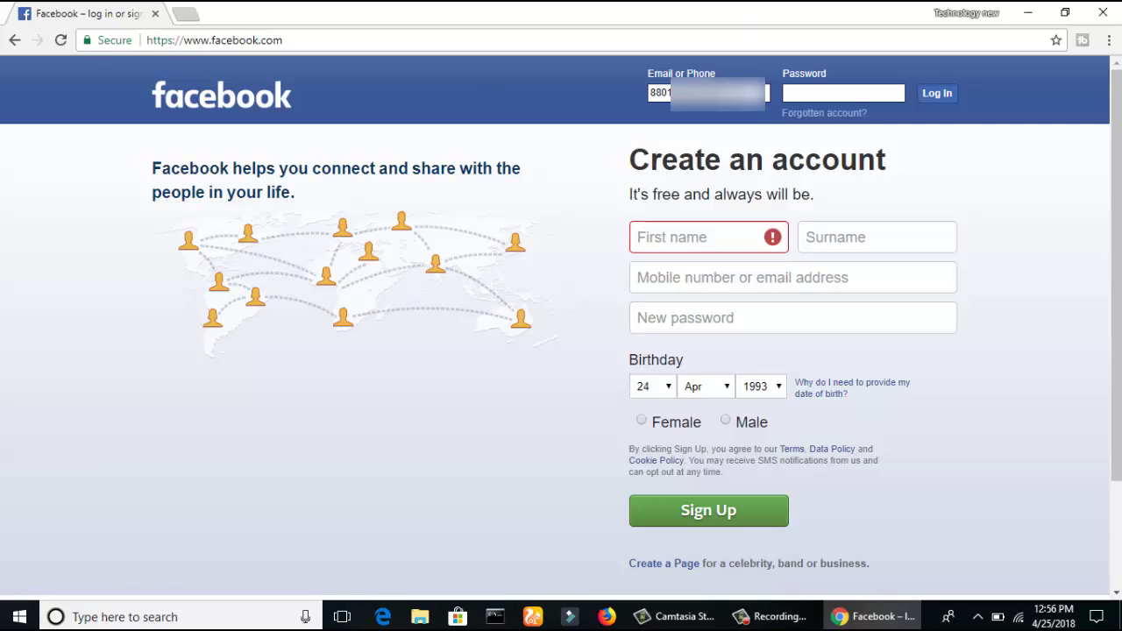
key("BackSpace")
key("BackSpace")
key("BackSpace")
key("BackSpace")
key("BackSpace")
key("BackSpace")
key("BackSpace")
key("BackSpace")
key("BackSpace")
key("BackSpace")
key("BackSpace")
key("BackSpace")
key("BackSpace")
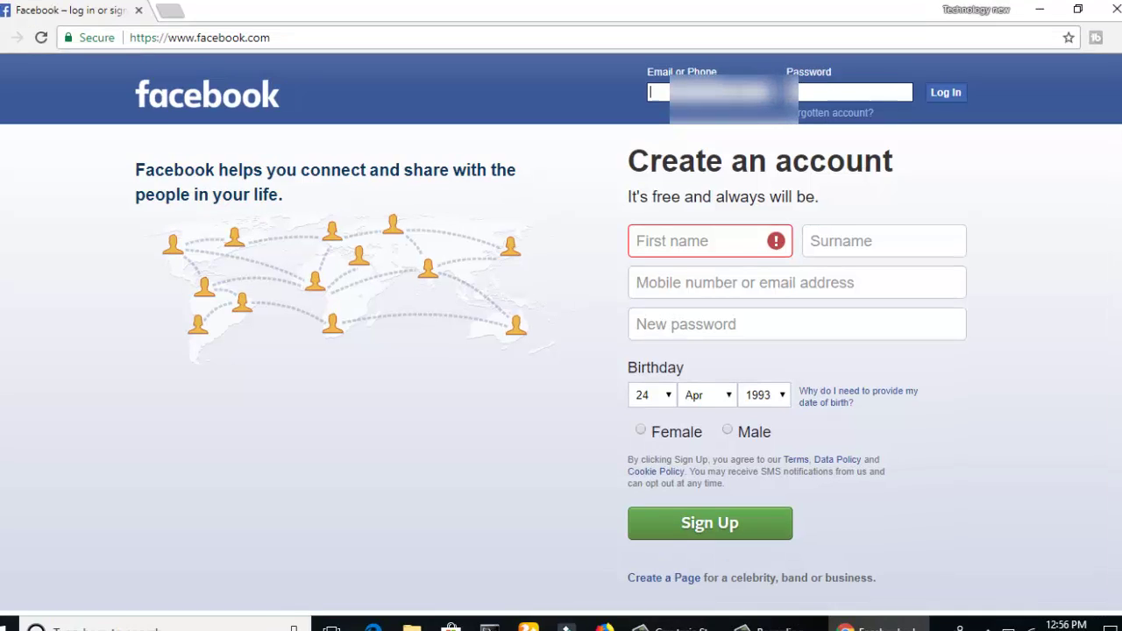
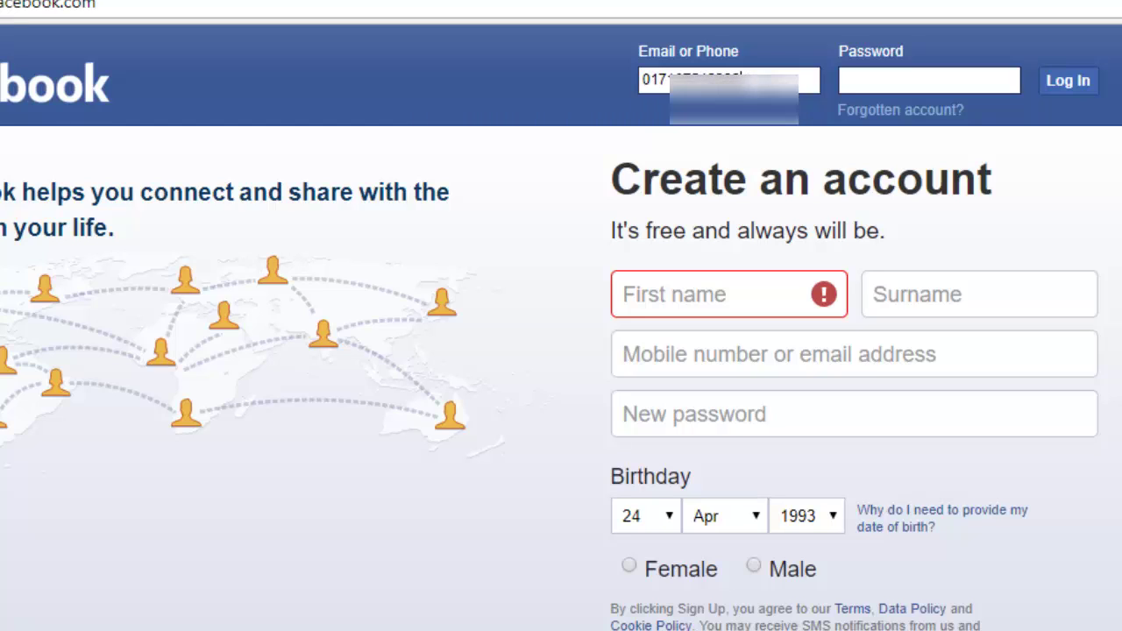
Enter the account password, log in, and scroll through the News Feed.
left_click(934, 84)
type("•••••")
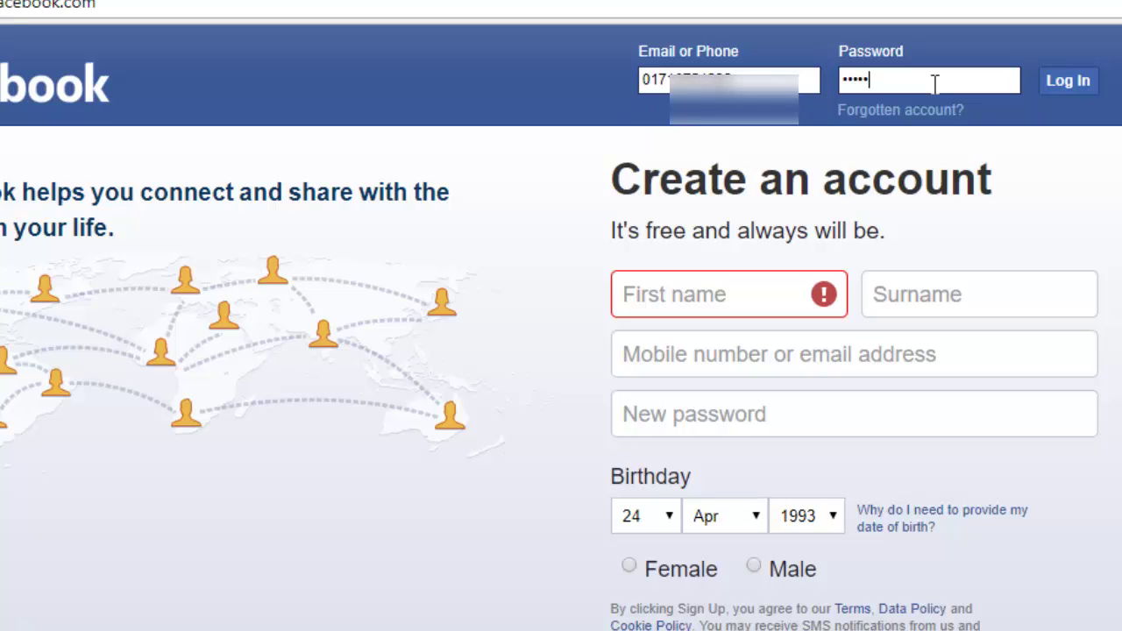
type("•")
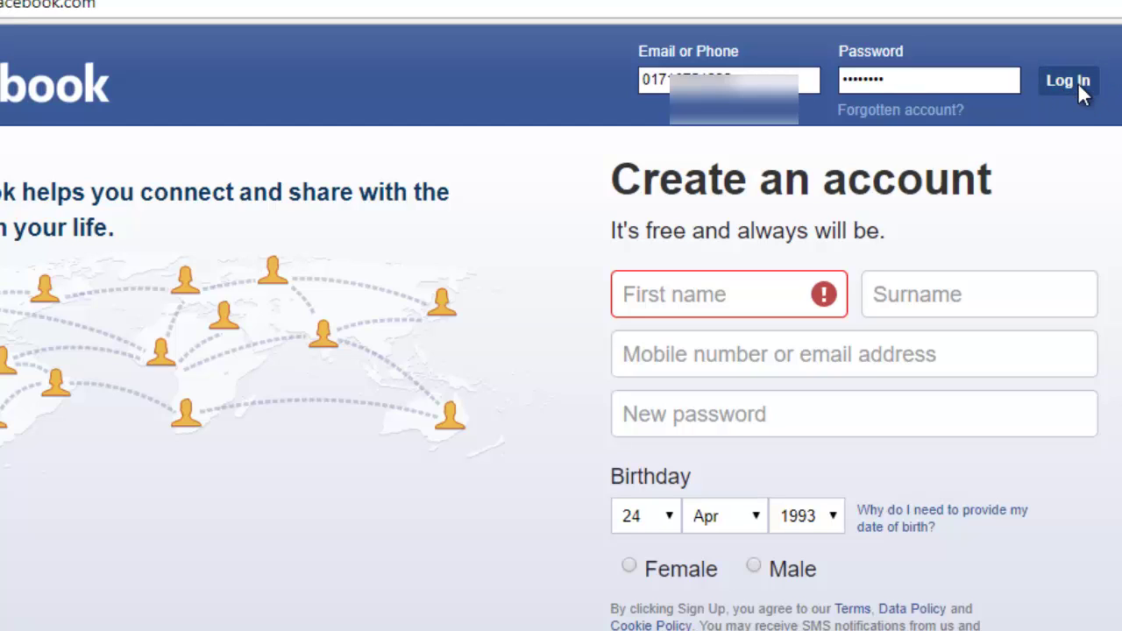
left_click(1079, 88)
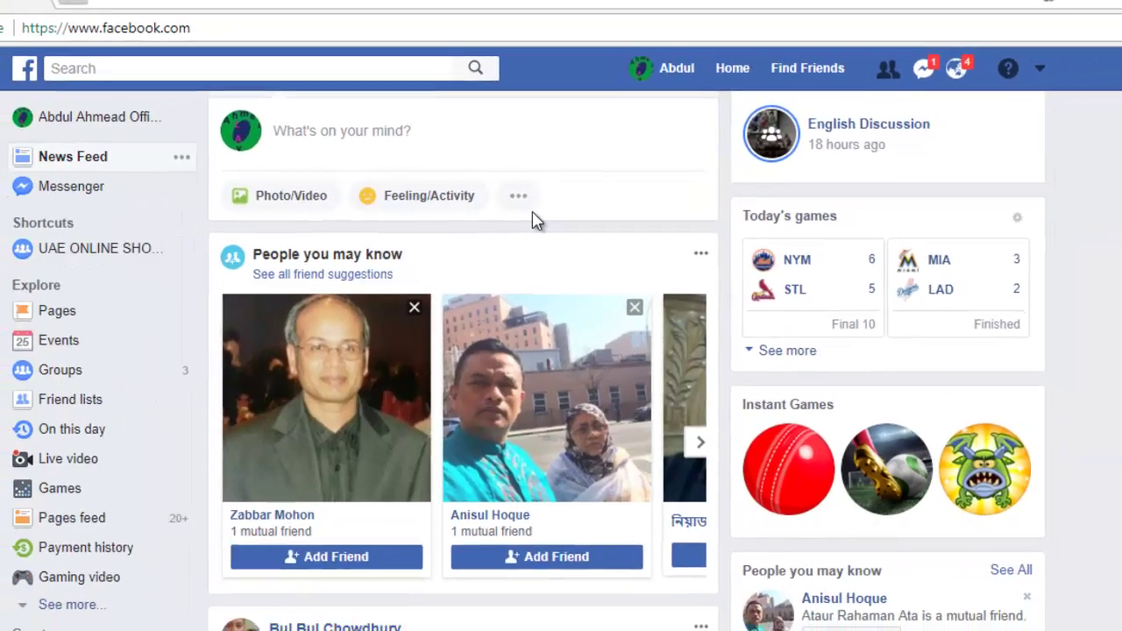
scroll(517, 254, "down", 10)
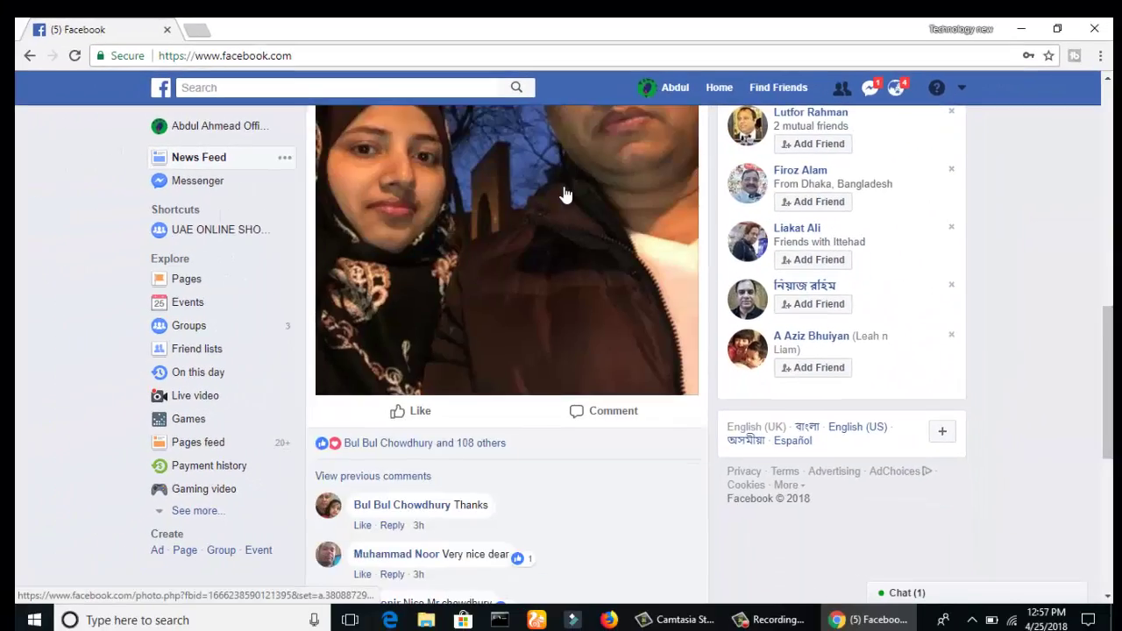
scroll(561, 227, "down", 10)
scroll(566, 226, "up", 13)
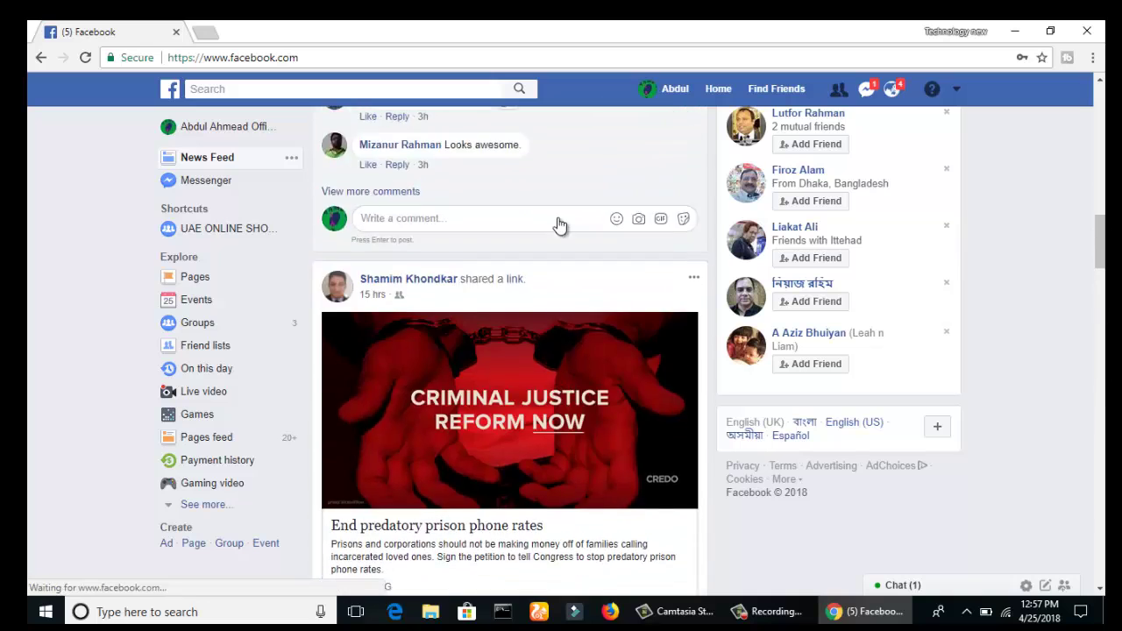
scroll(559, 228, "up", 10)
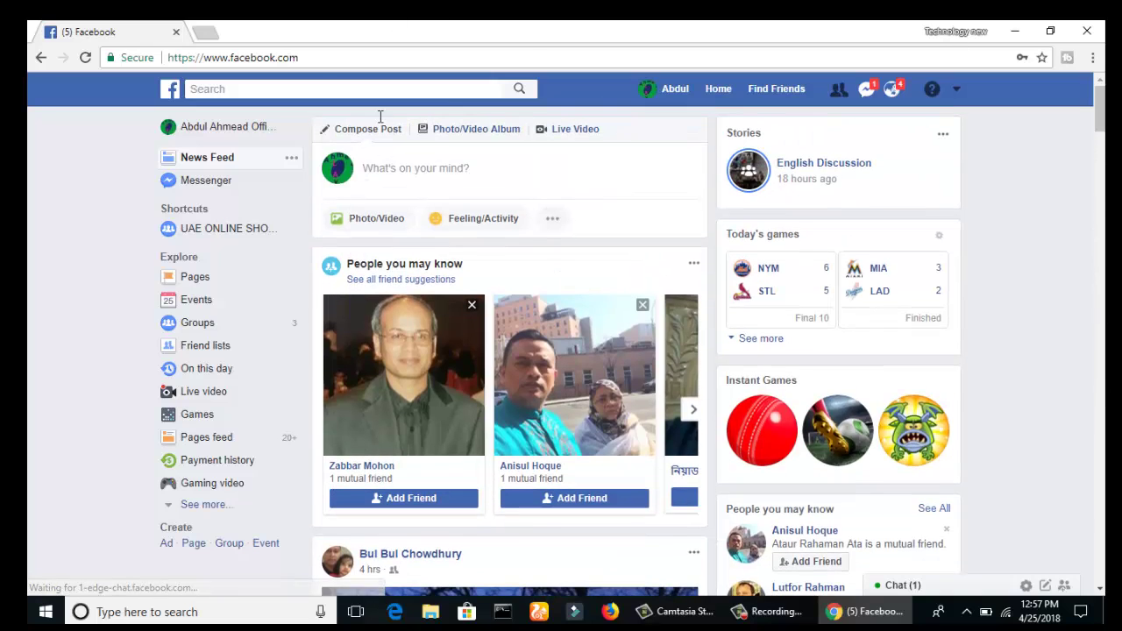
Copy the facebook.com/help/delete_account link from just.txt in Notepad, then bring Chrome back.
left_click(1014, 30)
double_click(411, 211)
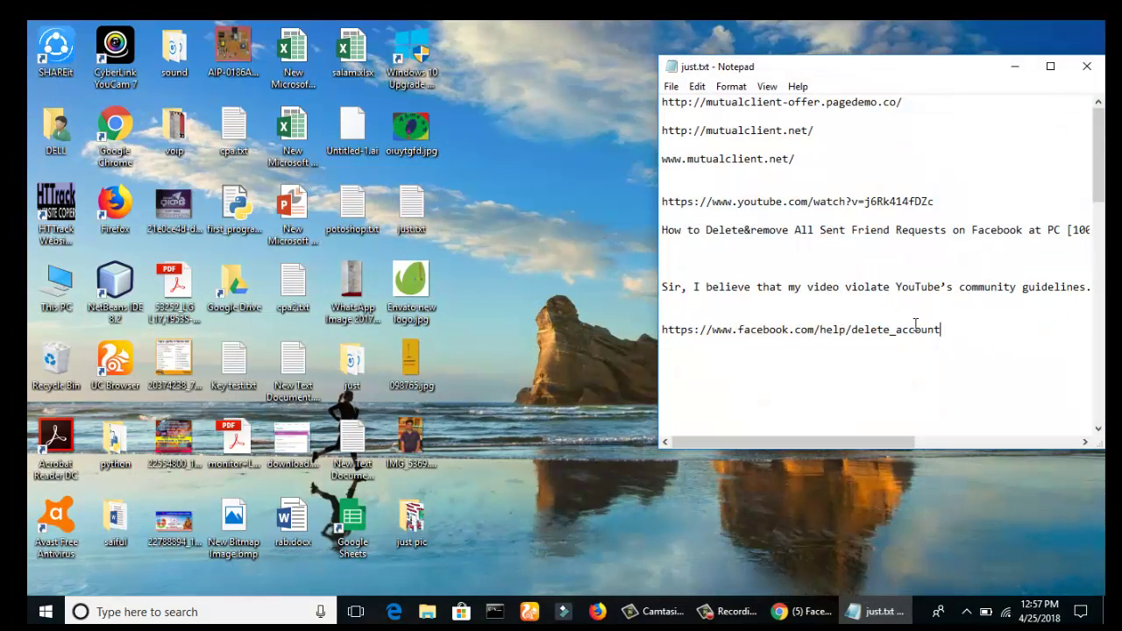
left_click_drag(940, 329, 662, 329)
key("ctrl+c")
right_click(665, 332)
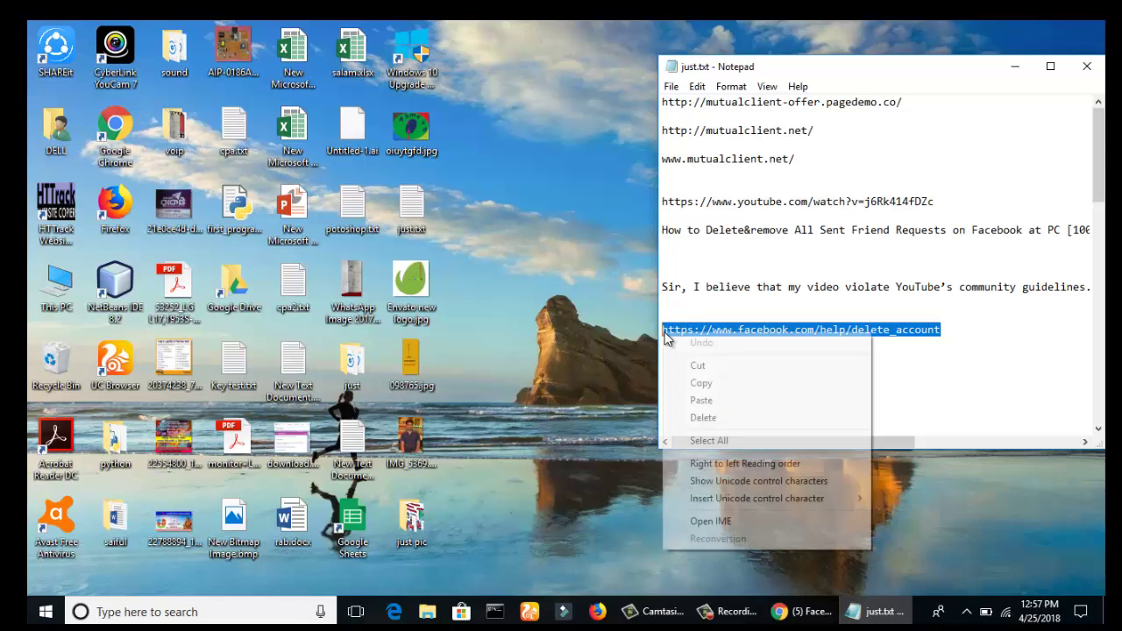
left_click(701, 383)
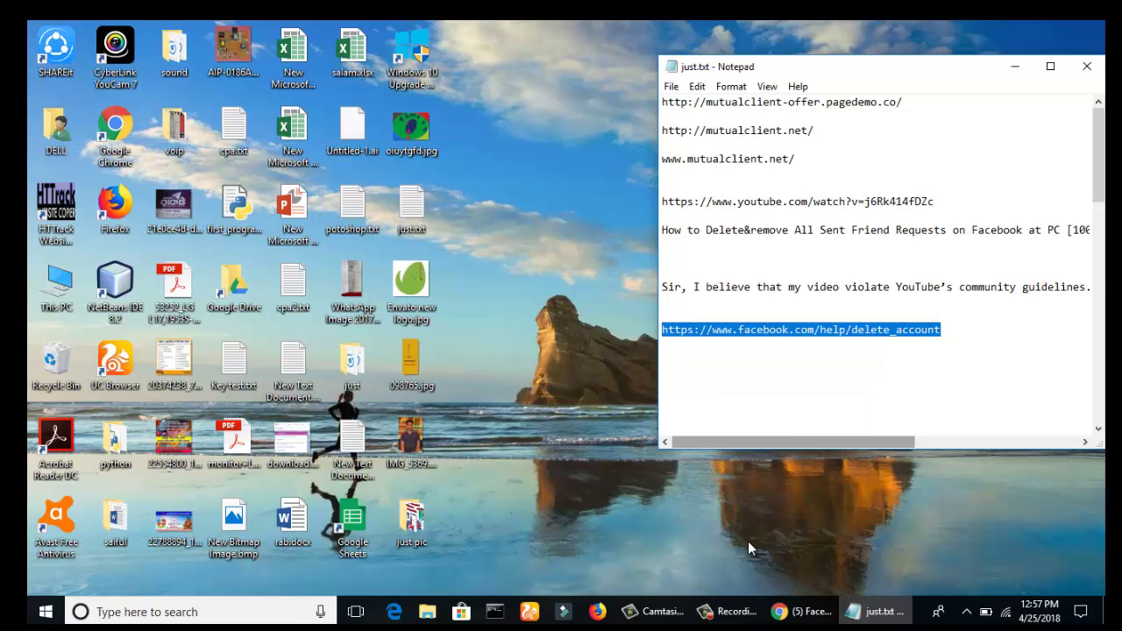
left_click(785, 614)
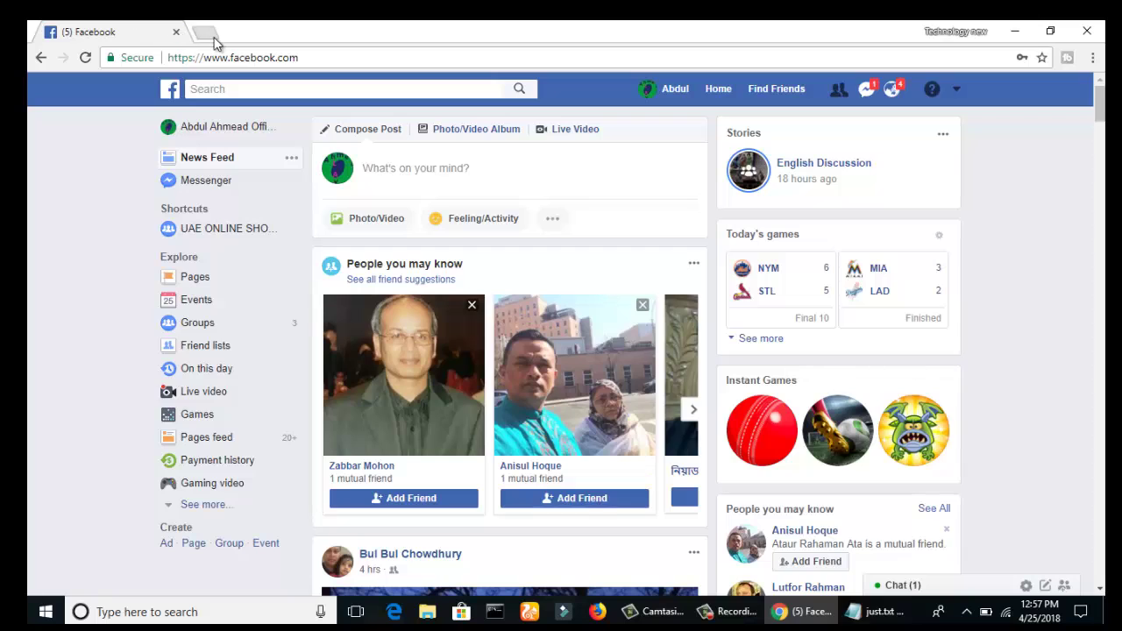
Paste and load the facebook.com/help/delete_account link in a new tab, ending on that tab.
left_click(210, 34)
right_click(238, 57)
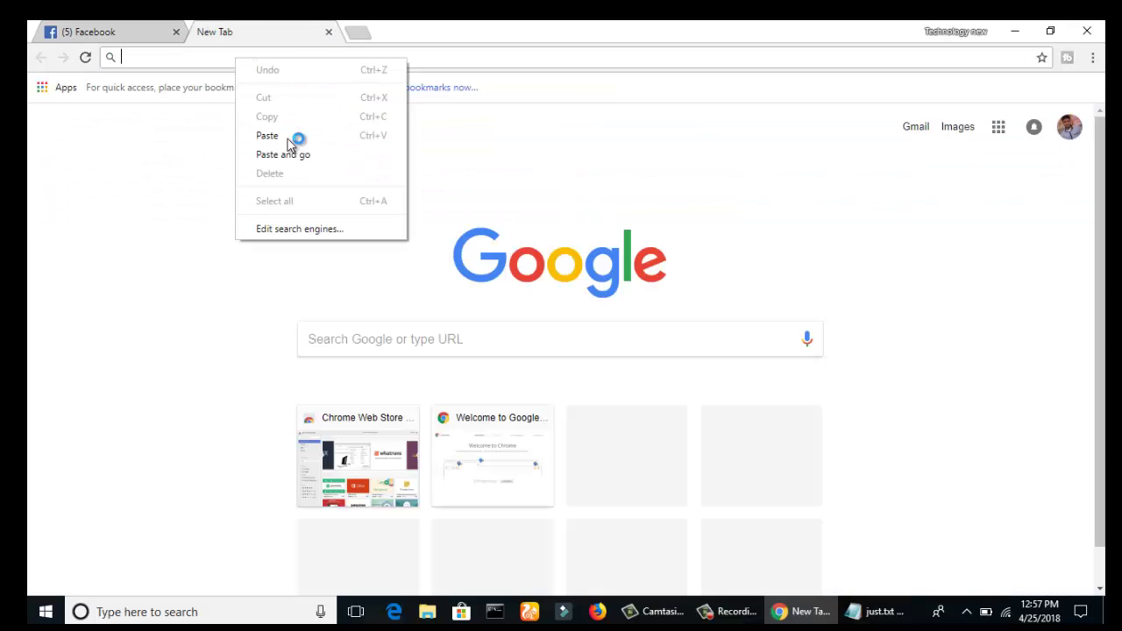
left_click(292, 136)
key("Return")
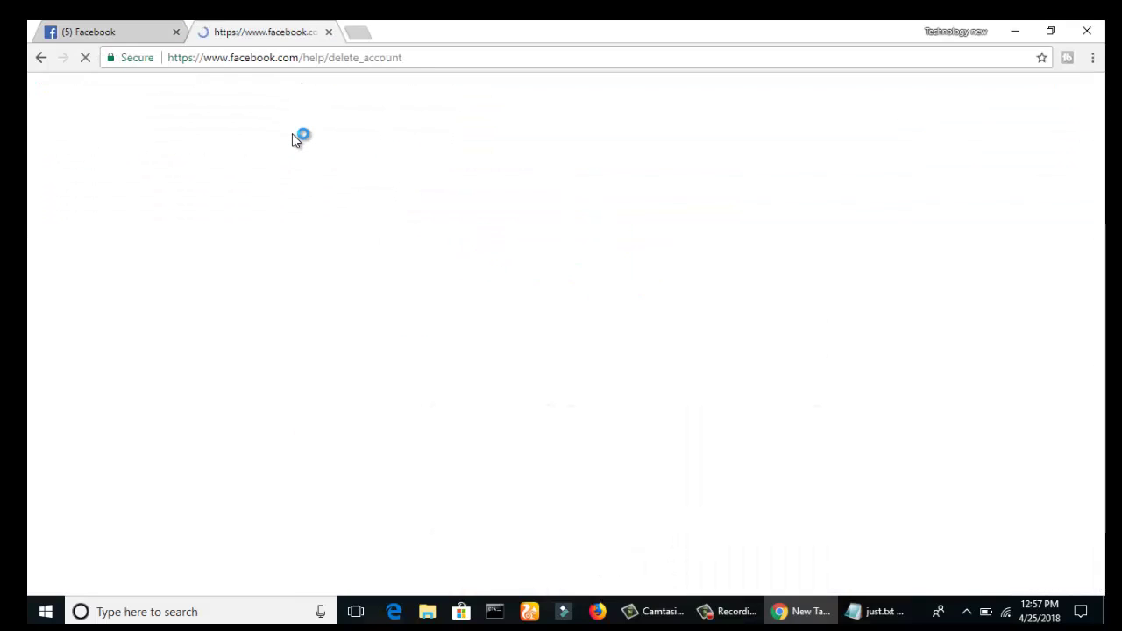
left_click(114, 33)
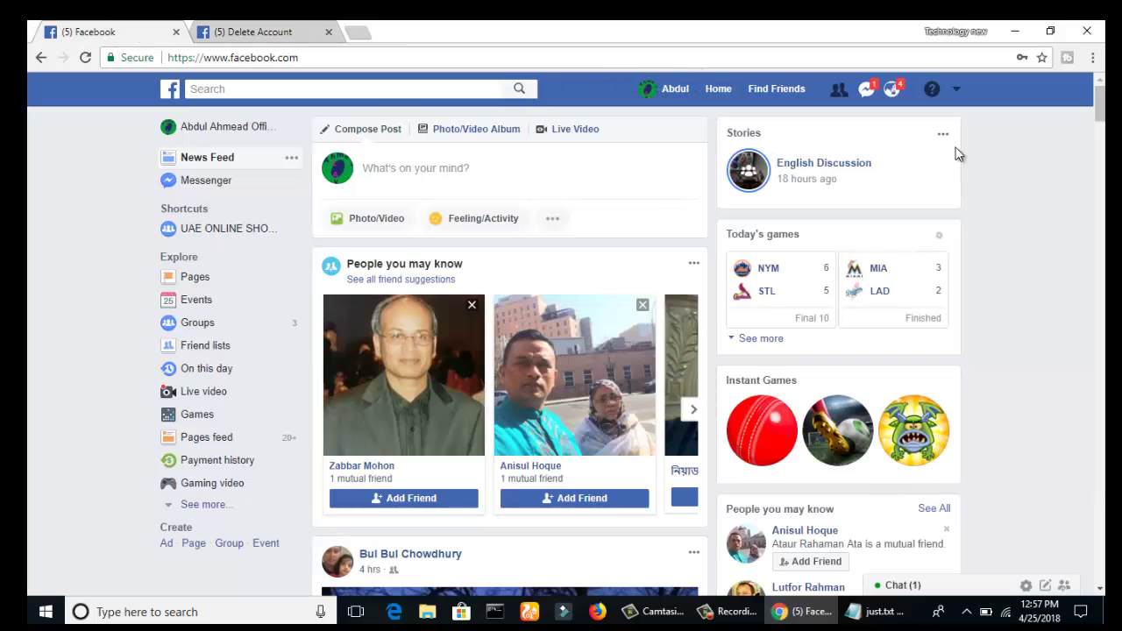
left_click(228, 29)
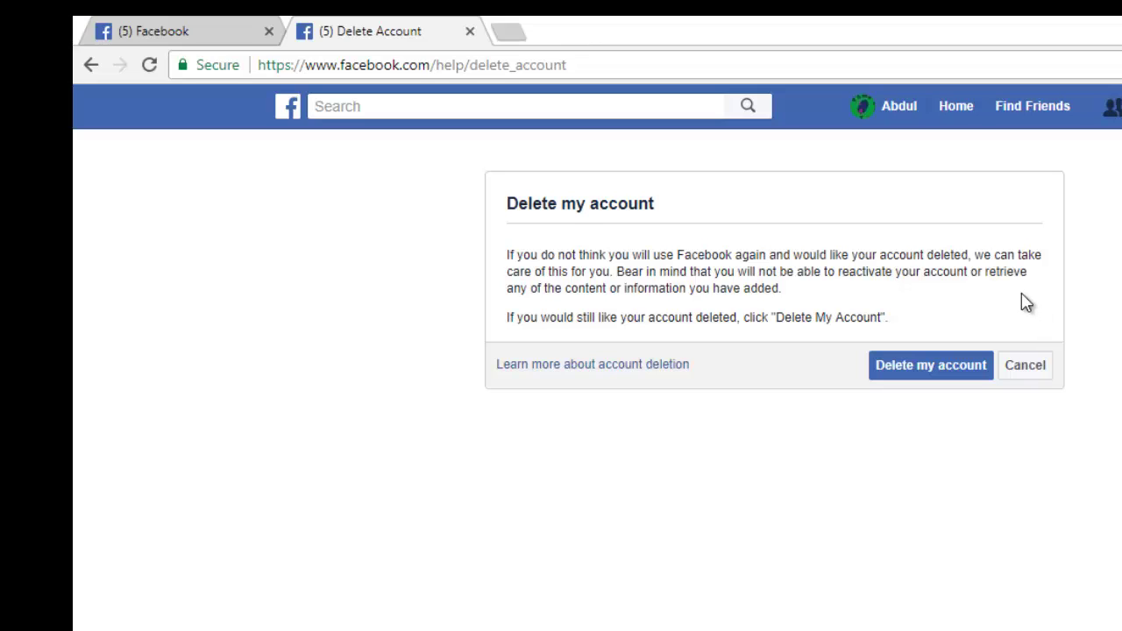
Choose Delete my account and fill in the account password and the security code.
left_click(940, 370)
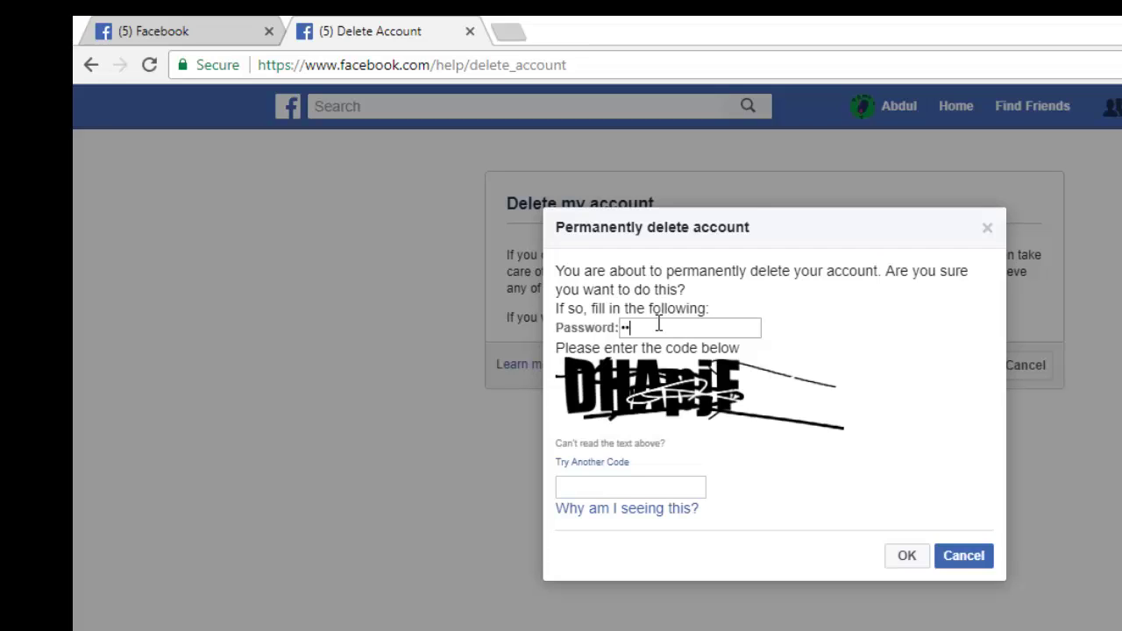
left_click(658, 324)
type("•••••••")
left_click(592, 487)
type("dhapif")
Confirm the permanent deletion with OK in the Permanently delete account dialog.
left_click(905, 561)
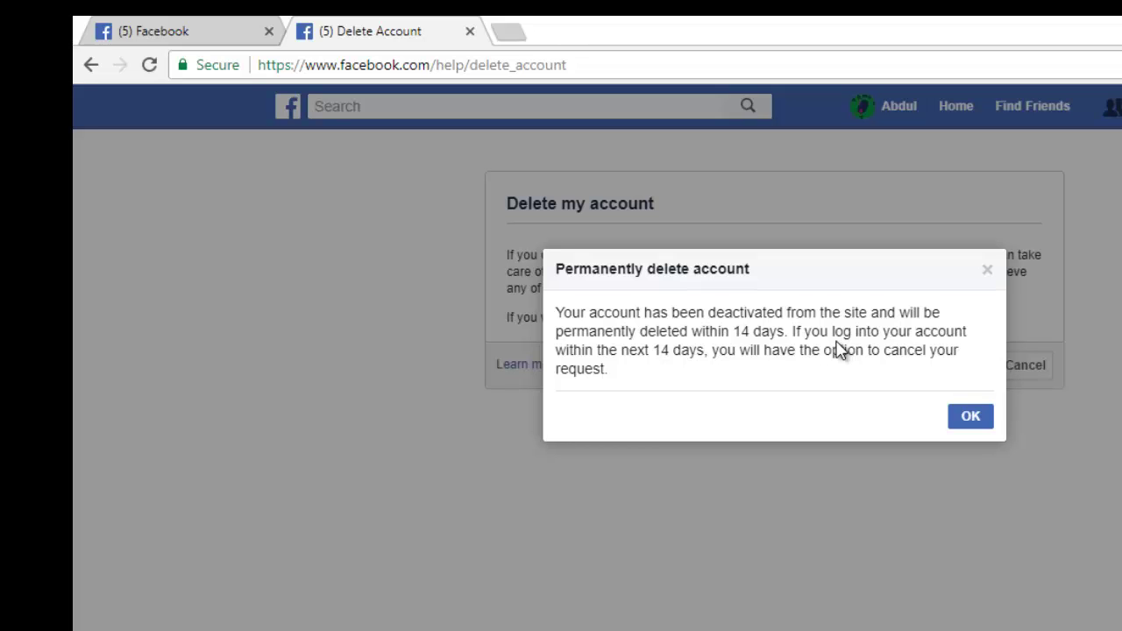
Dismiss the deactivation notice, then enter the account password on the login page and submit.
left_click(959, 420)
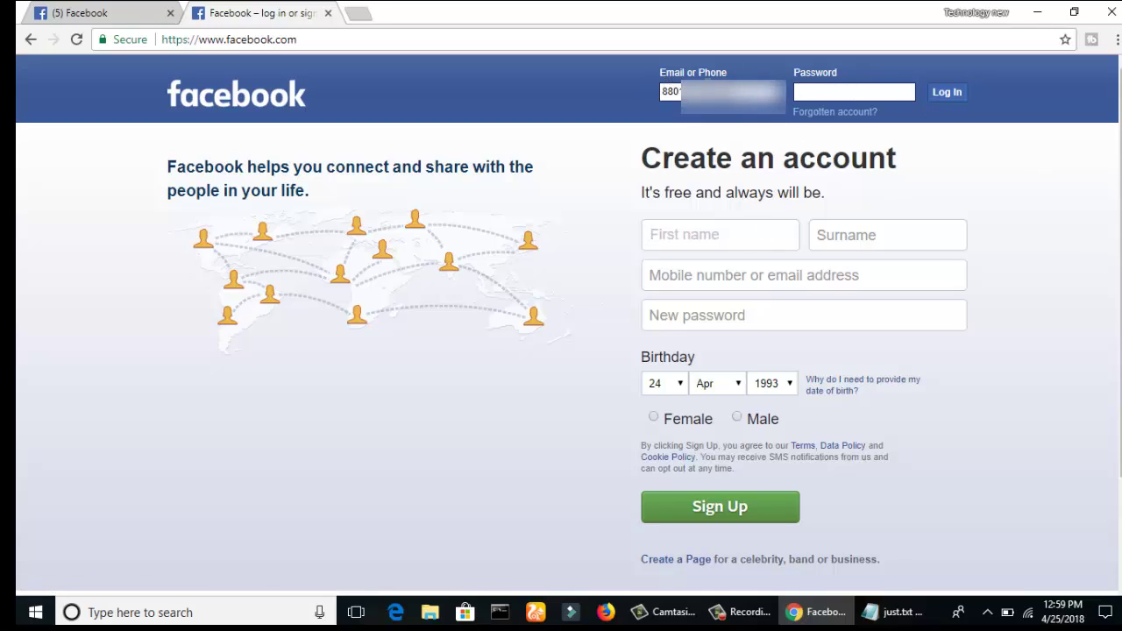
left_click(802, 93)
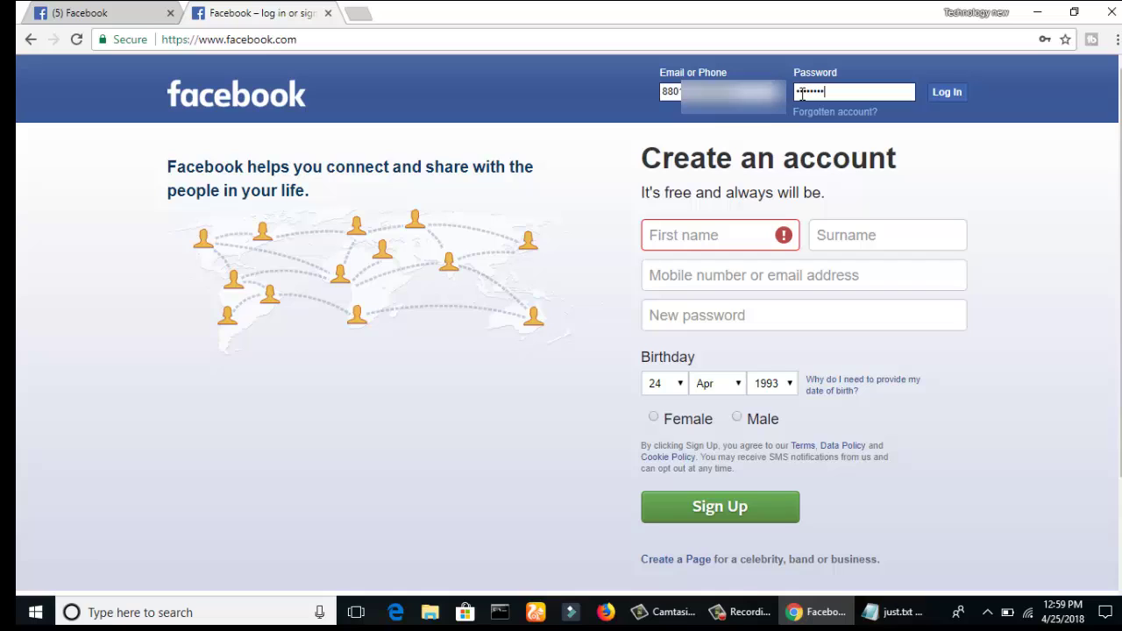
key("Return")
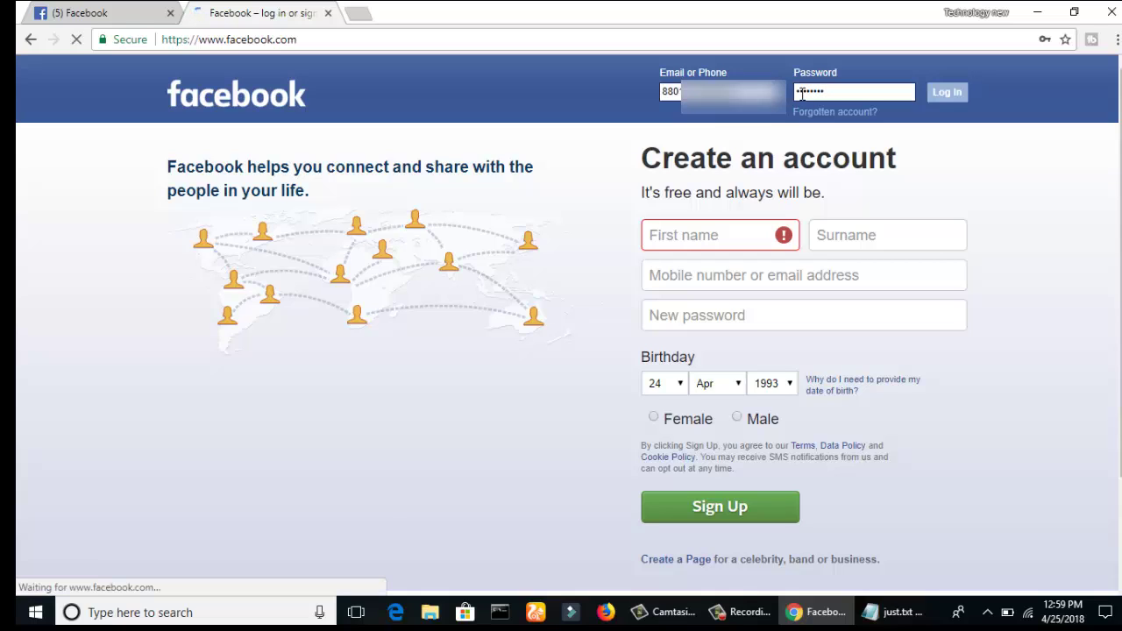